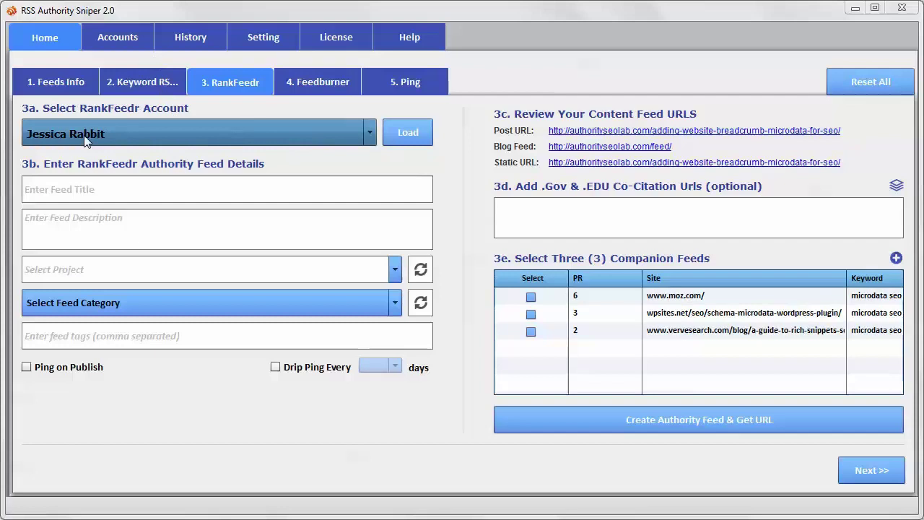
Step: Review the RankFeedr account list, keeping the current account selected
left_click(135, 133)
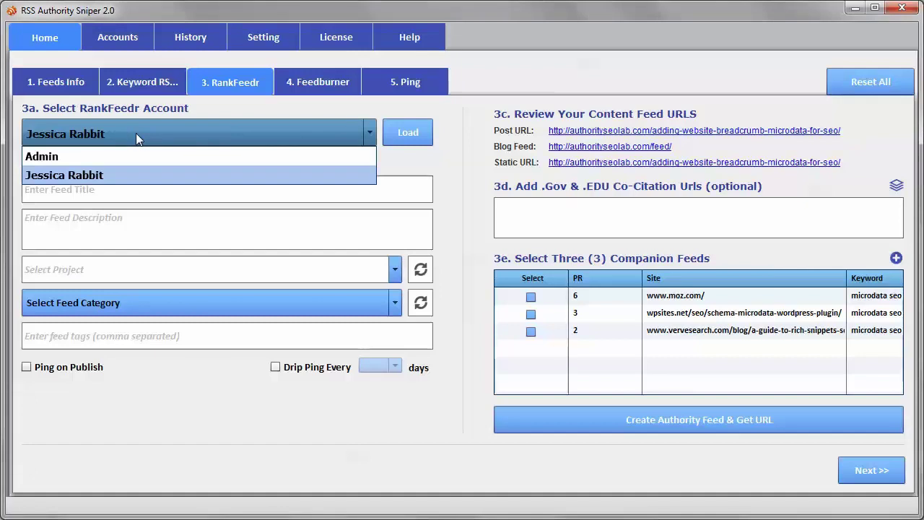
left_click(136, 133)
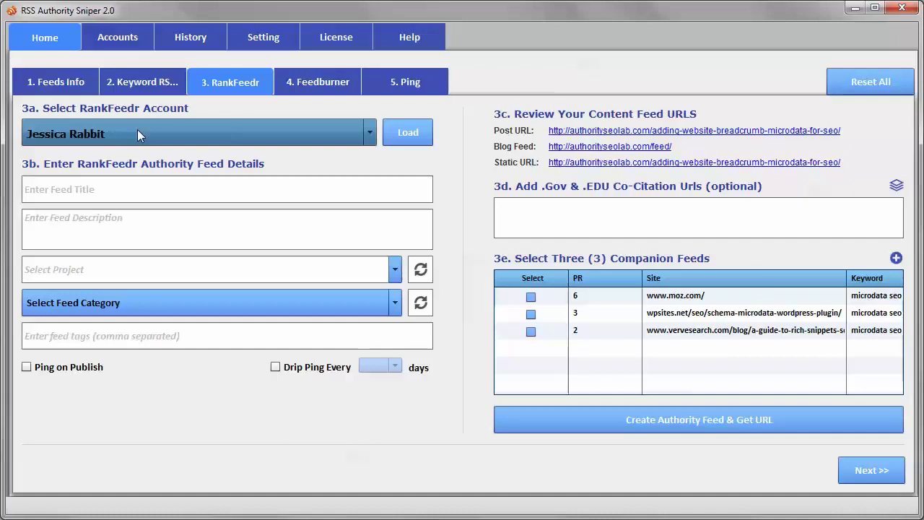
left_click(368, 132)
left_click(370, 133)
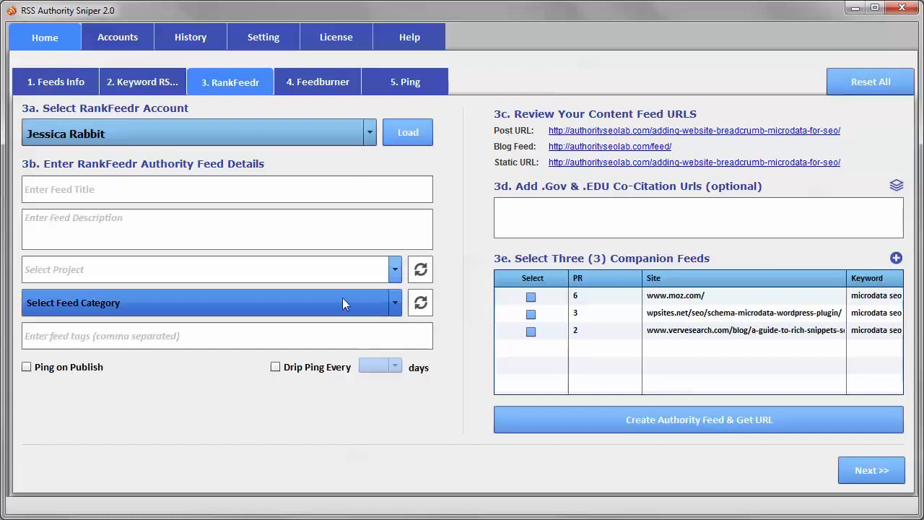
Step: Browse the project and feed category lists, leaving the project list open
left_click(395, 272)
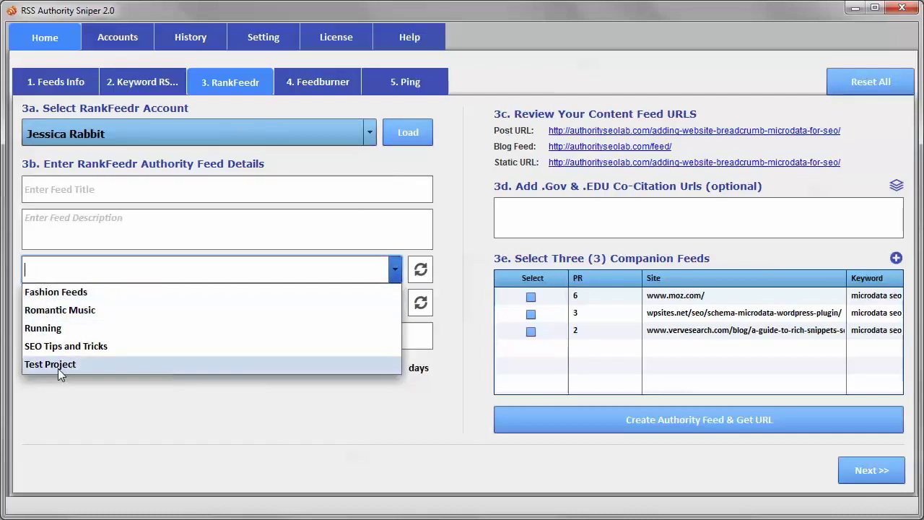
left_click(433, 271)
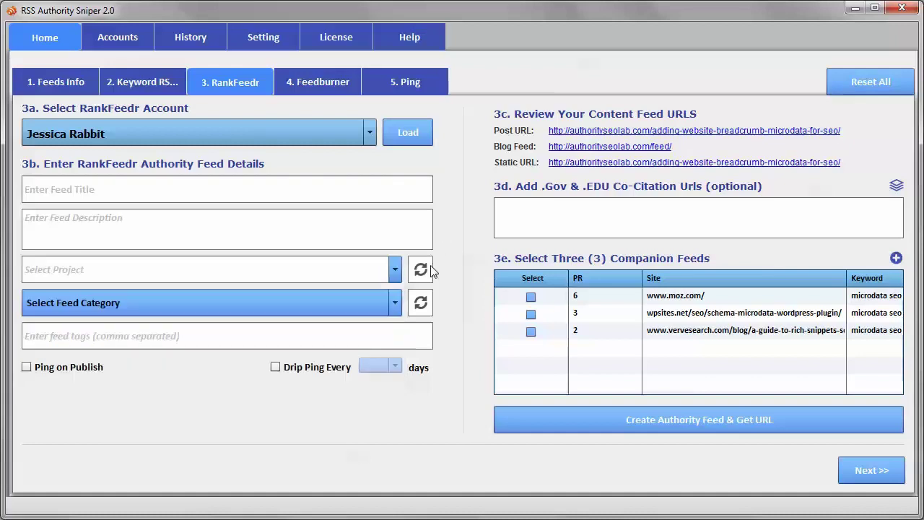
left_click(396, 304)
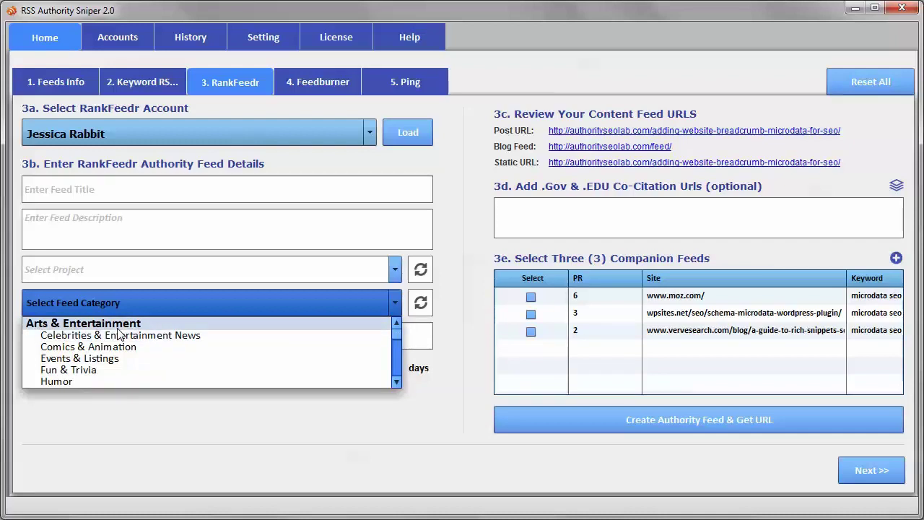
left_click(118, 268)
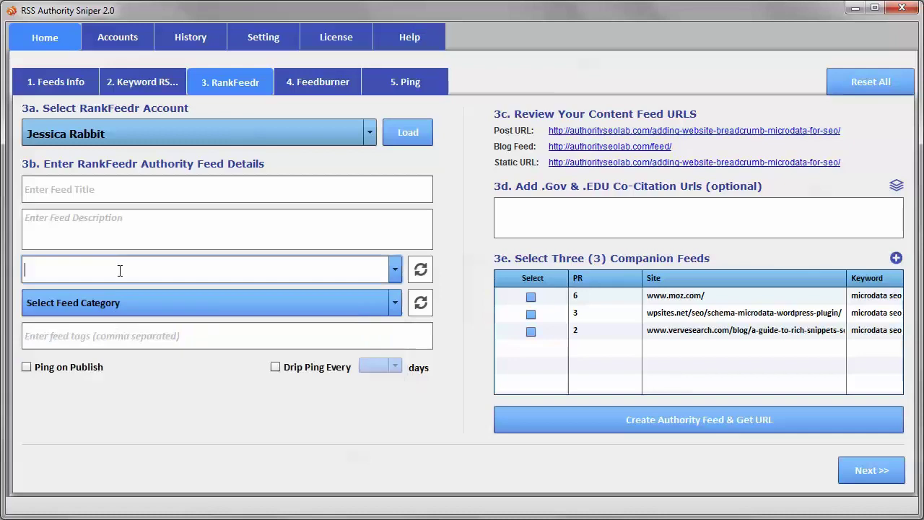
left_click(396, 269)
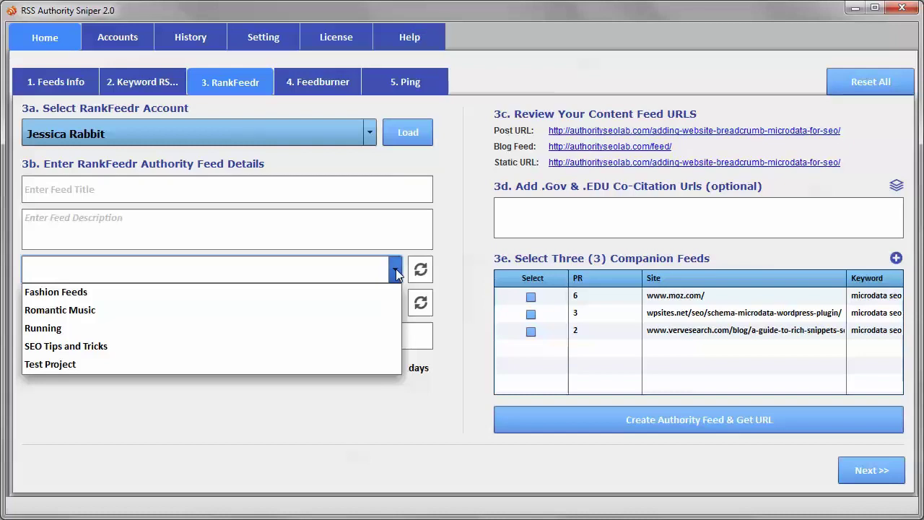
Step: Set the feed's project to SEO Tips and Tricks
left_click(395, 269)
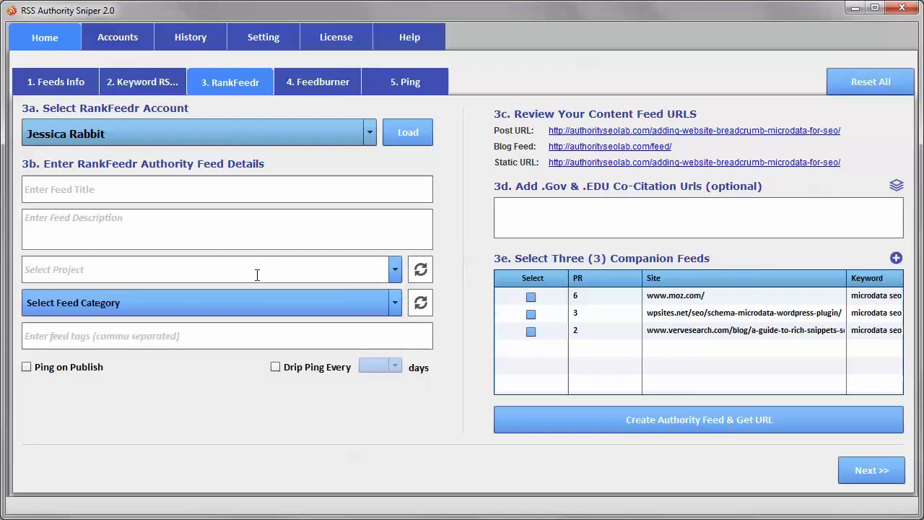
left_click(395, 268)
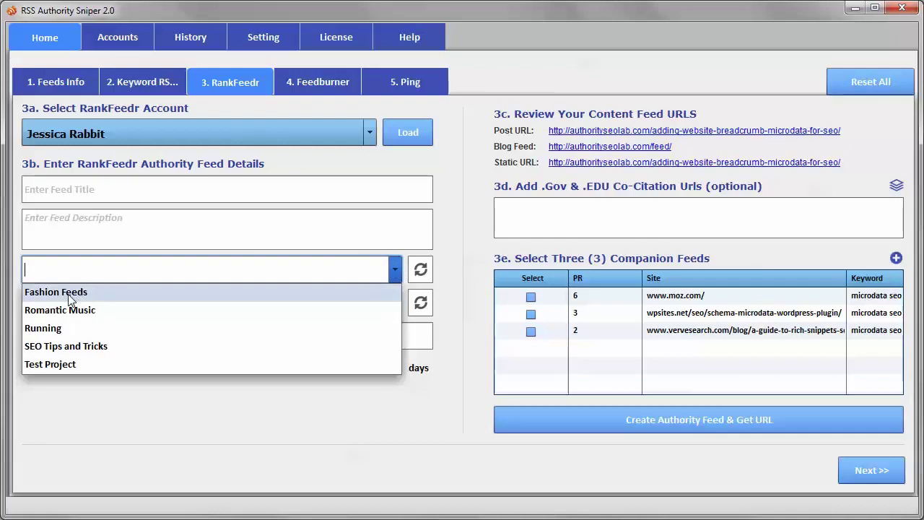
left_click(68, 345)
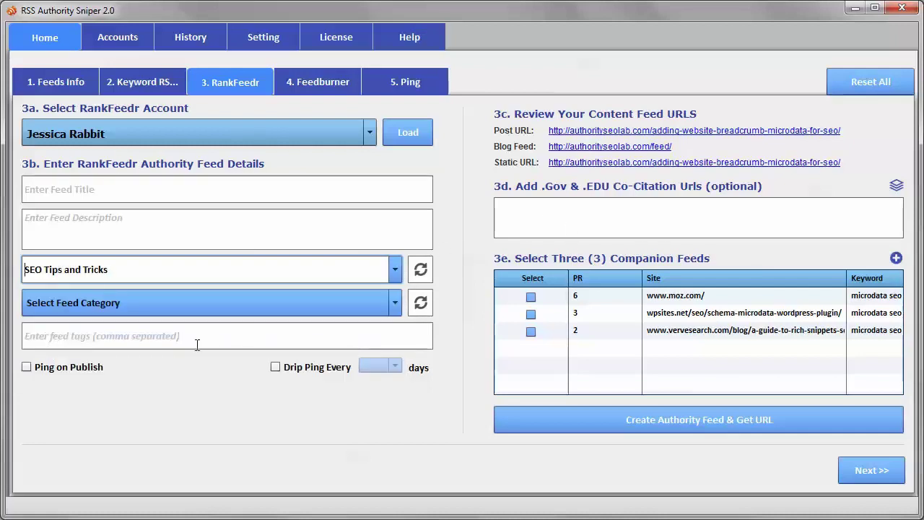
Step: Set the feed category to Search Engines under Internet & Telecom
left_click(287, 306)
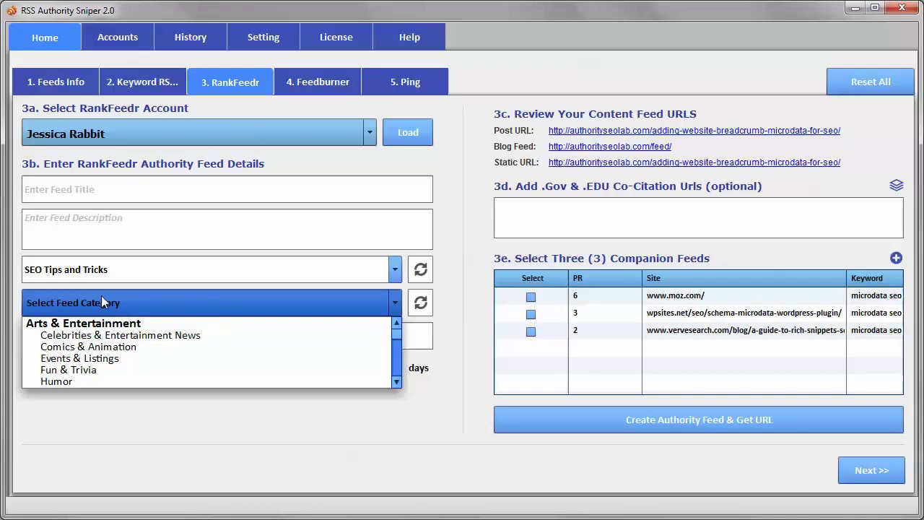
type("ins")
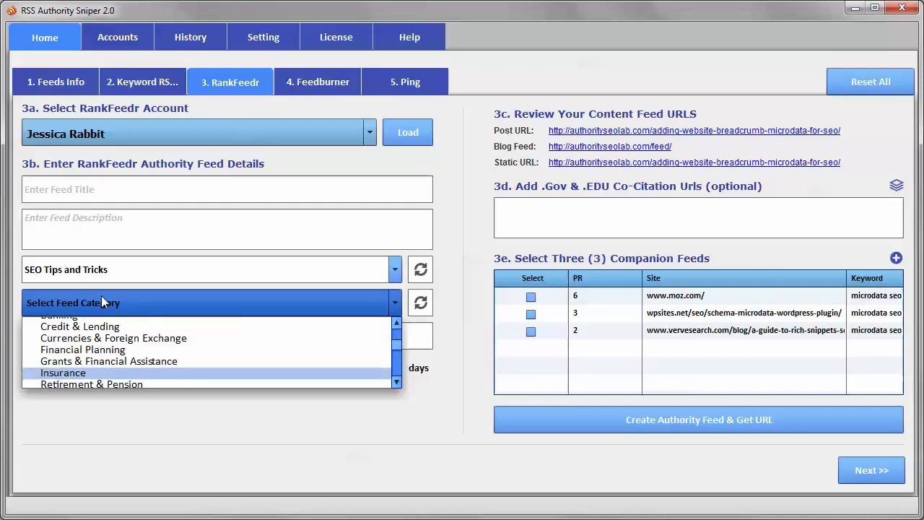
type("t")
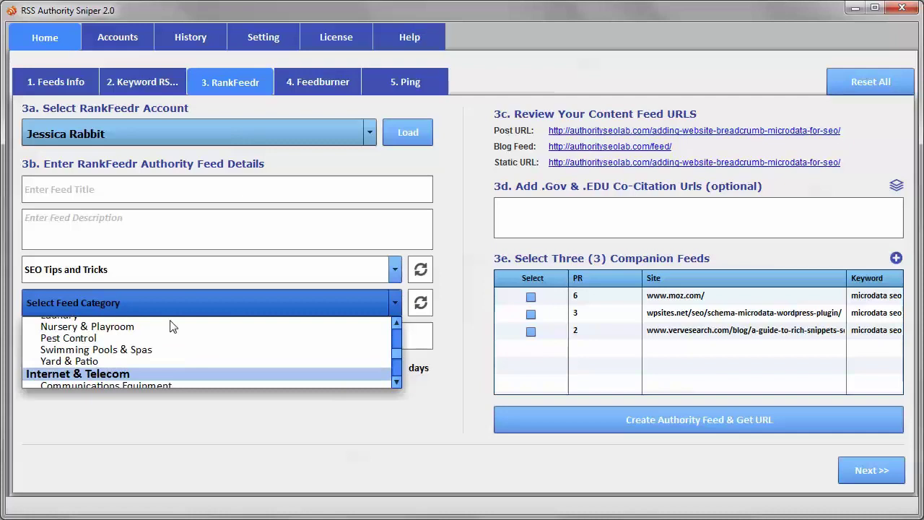
scroll(398, 383, "down", 1)
scroll(399, 382, "down", 1)
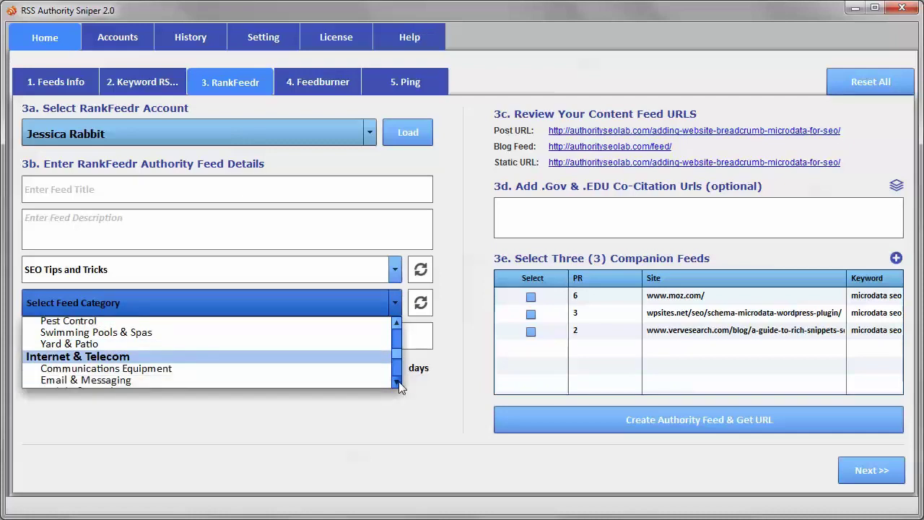
scroll(399, 381, "down", 2)
left_click(53, 348)
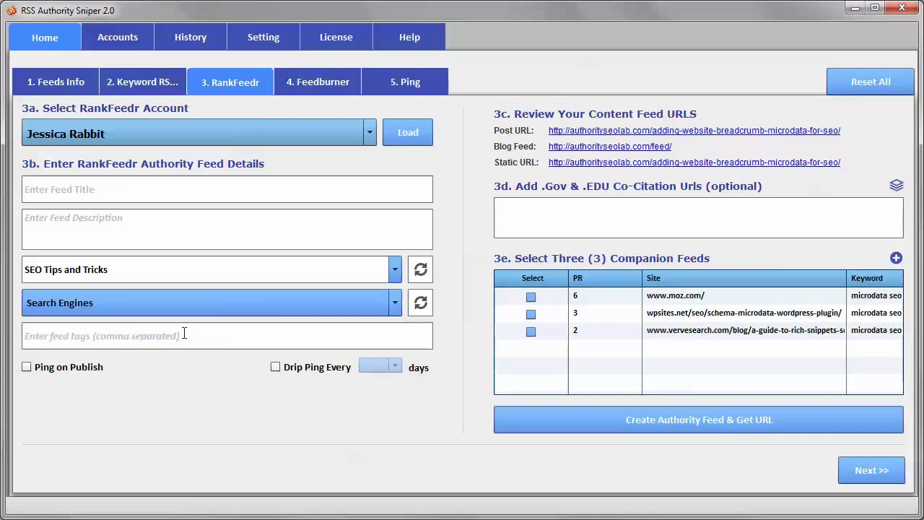
Step: Enter 'How to Use Microdata for SEO' as the feed title
left_click(51, 186)
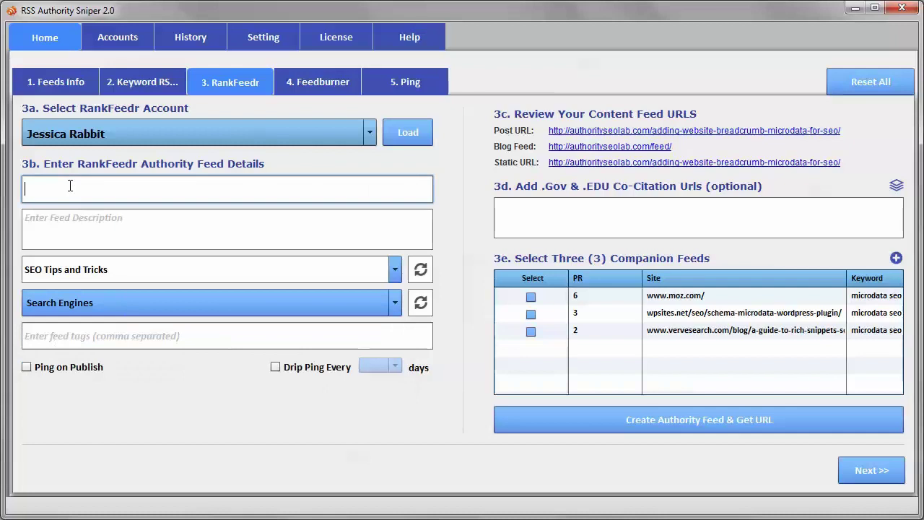
type("Ho")
type("w to Use Mi")
type("crodata ")
type("for SE")
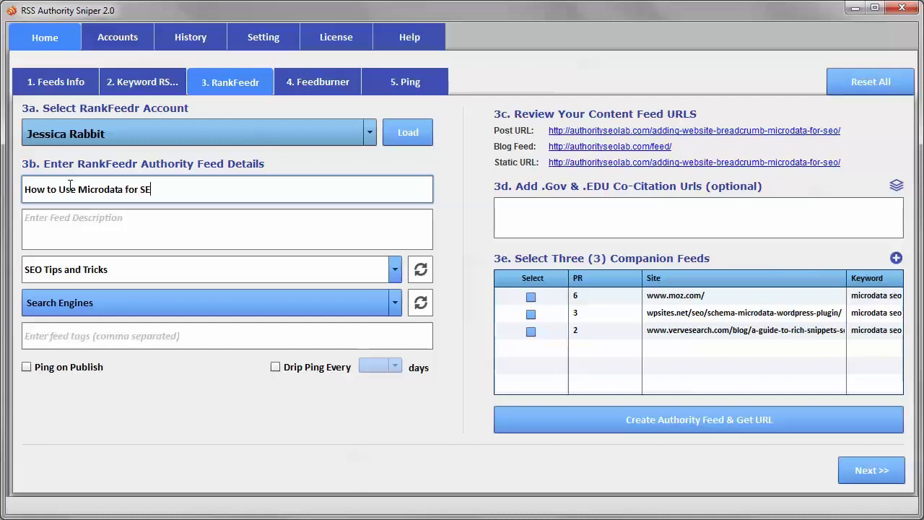
type("O")
left_click(107, 213)
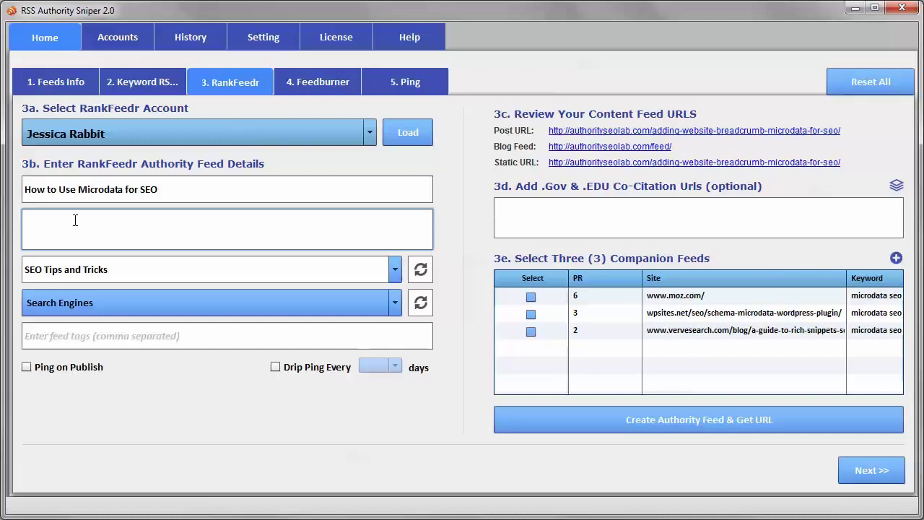
Step: Enter the microdata SEO description and confirm Search Engines stays the category
type("Learn how microd")
type("ata can impr")
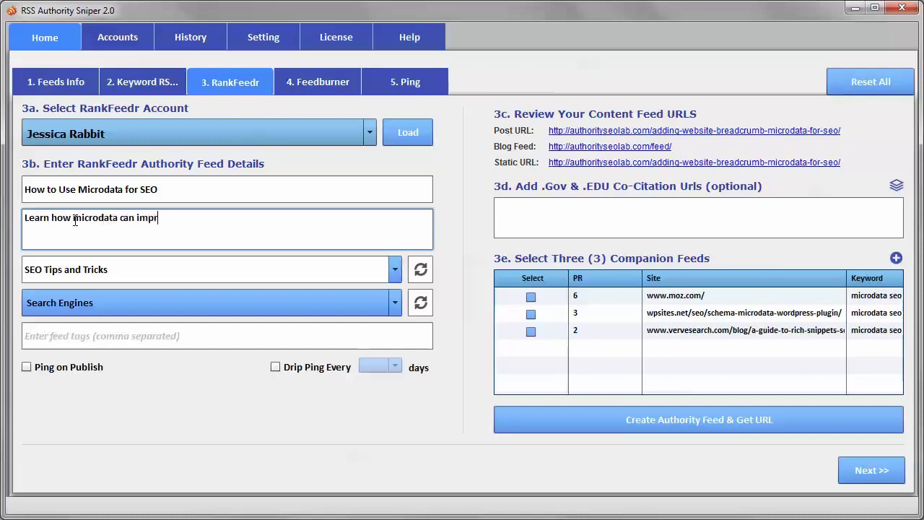
type("ove your seo")
type(" and how t")
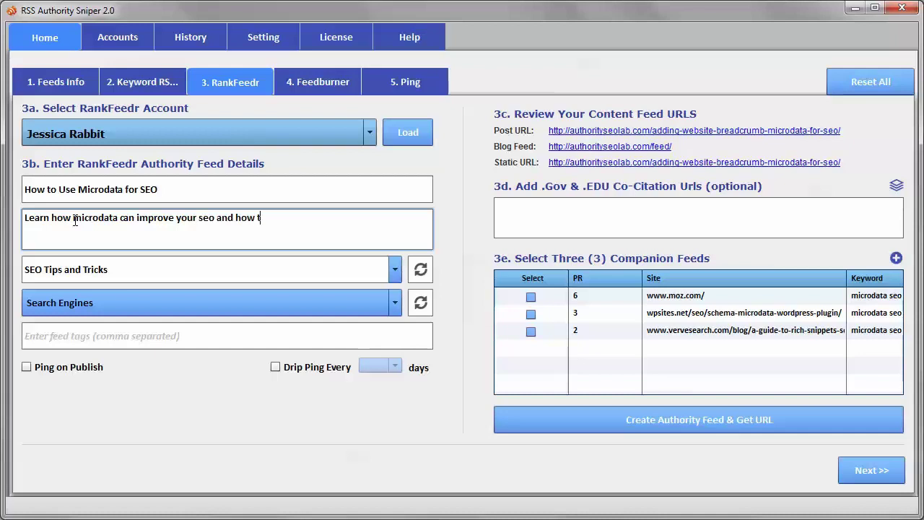
type("o implement")
type(" microdata")
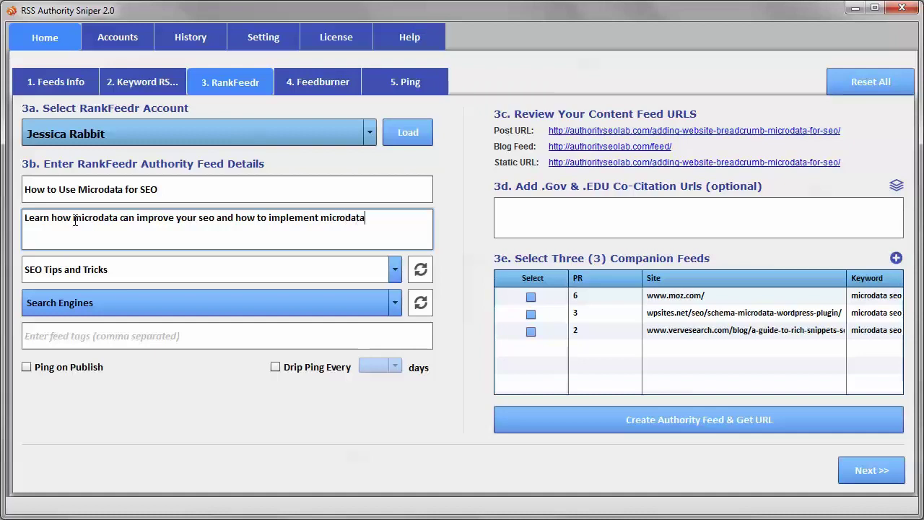
type(" markup ")
type("in your")
type(" website.")
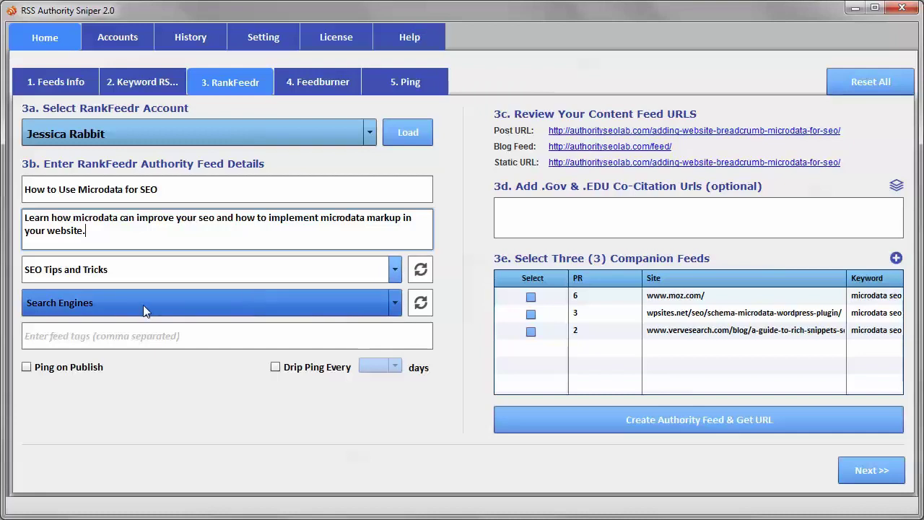
left_click(396, 306)
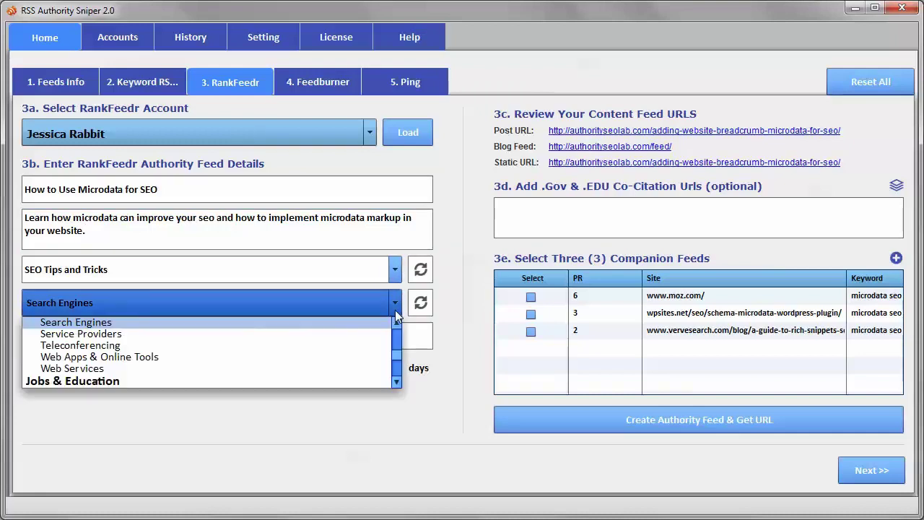
left_click(396, 321)
left_click(396, 322)
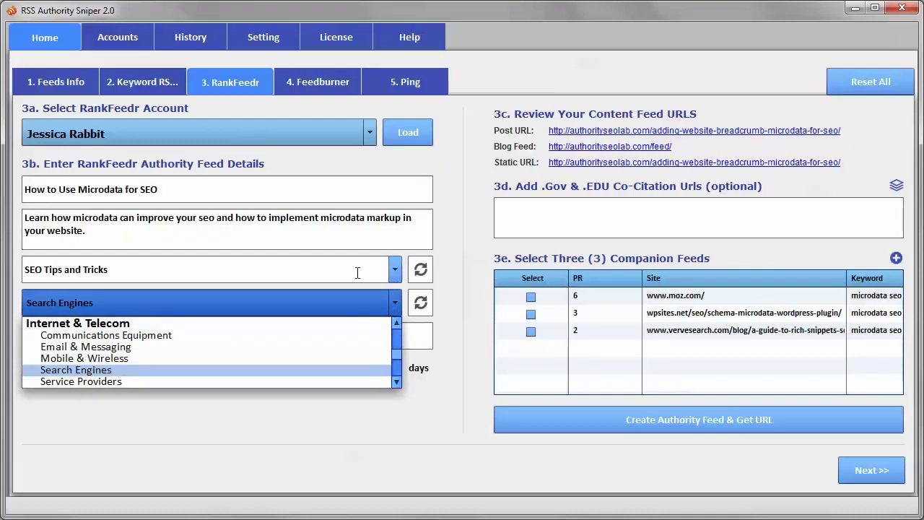
left_click(457, 254)
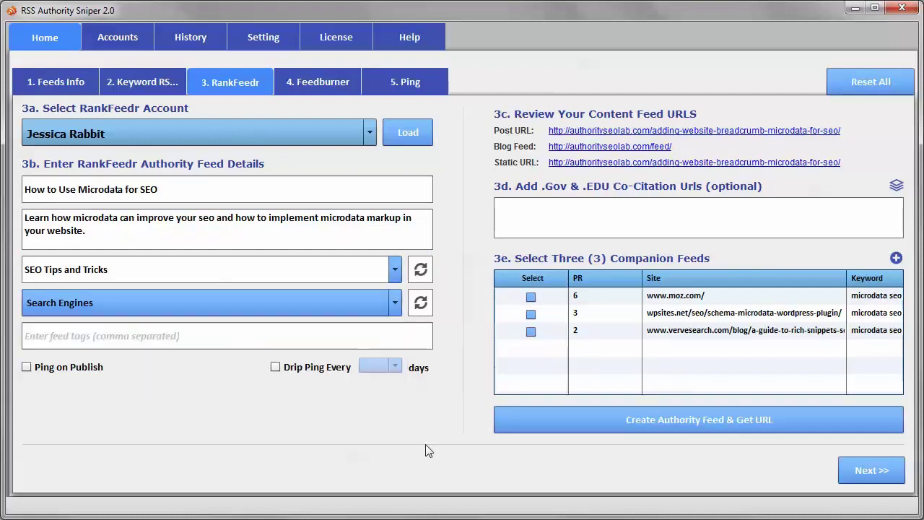
Step: Enter tags 'seo,microdata, schema.org, html markup', fixing the final typo
left_click(64, 336)
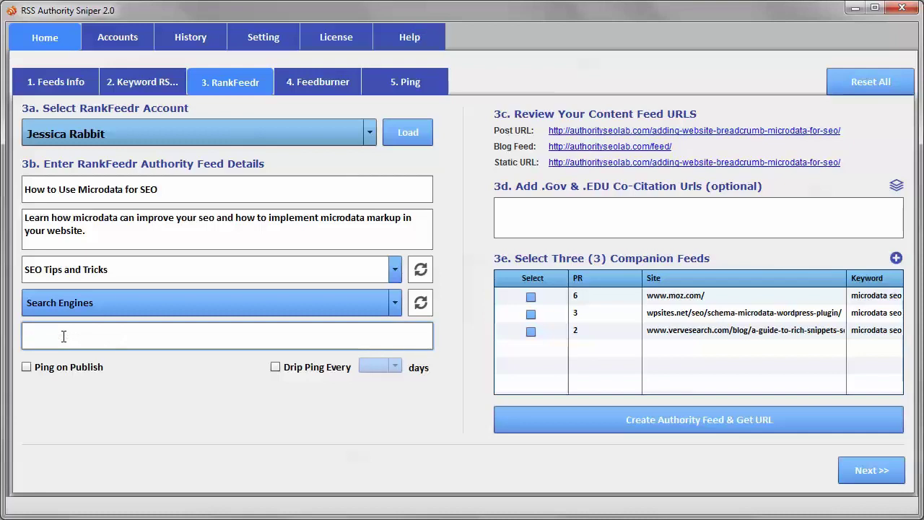
type("seo,")
type("microdata")
type(", s")
type("chema")
type(".or")
type("g,")
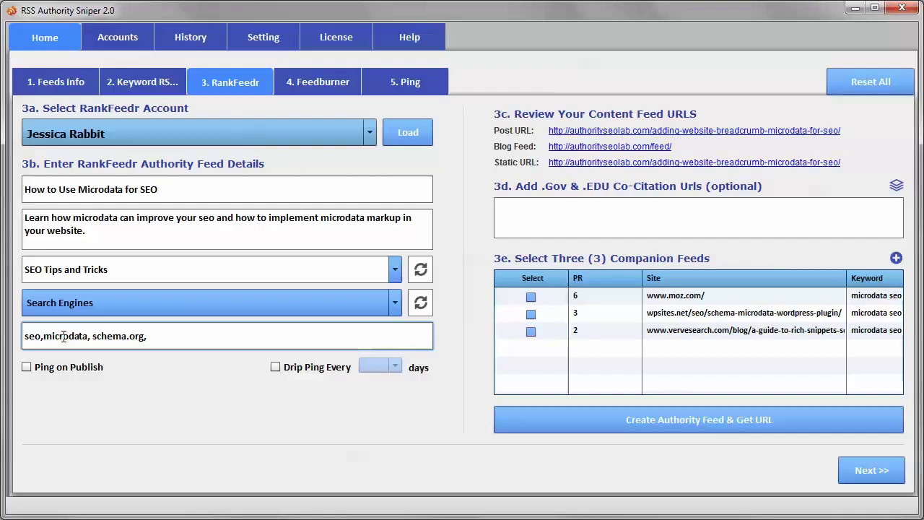
type(" html markl")
key("BackSpace")
type("u")
type("p")
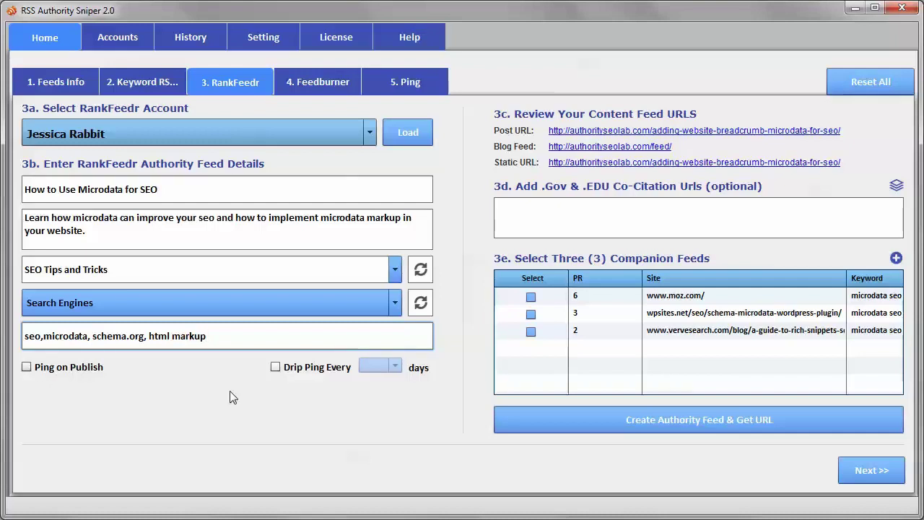
Step: Tick Drip Ping Every, leaving the interval list unchanged
left_click(275, 366)
left_click(390, 366)
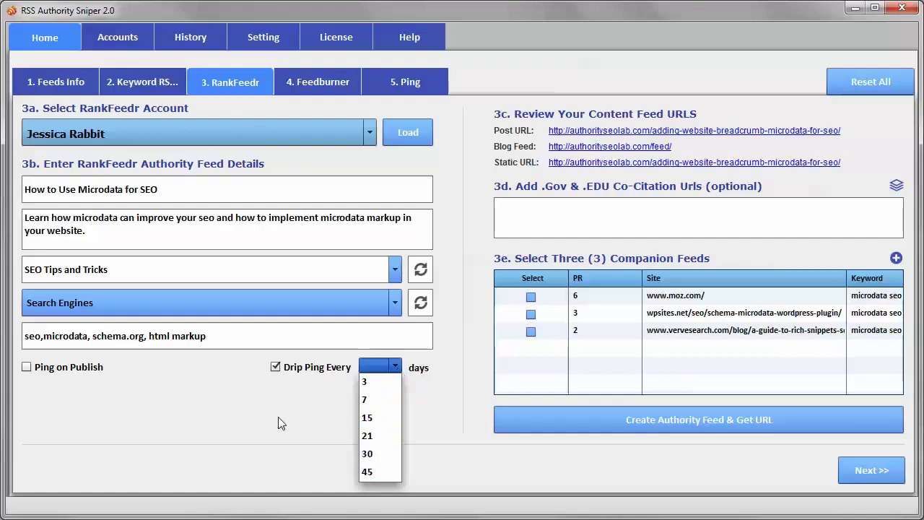
left_click(282, 421)
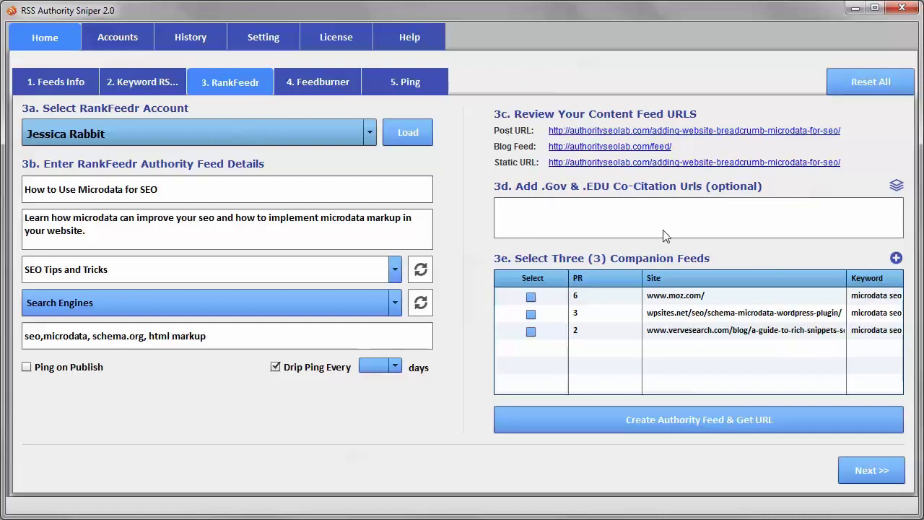
Step: Select the moz.com, wpsites.net and vervesearch.com companion feeds, then request .gov/.edu co-citations
left_click(530, 297)
left_click(531, 314)
left_click(531, 331)
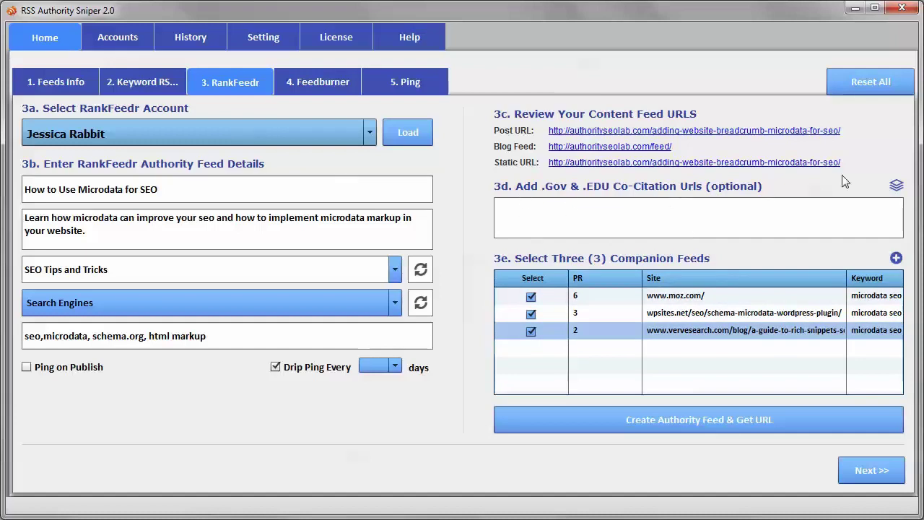
left_click(896, 186)
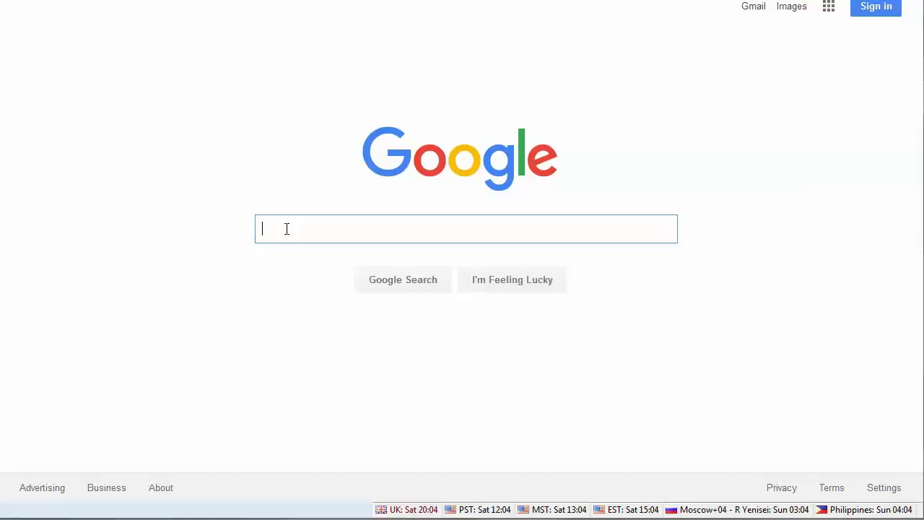
Step: Search Google for 'site:.gov schema markup' and open the NIST UnitsML page
type("site")
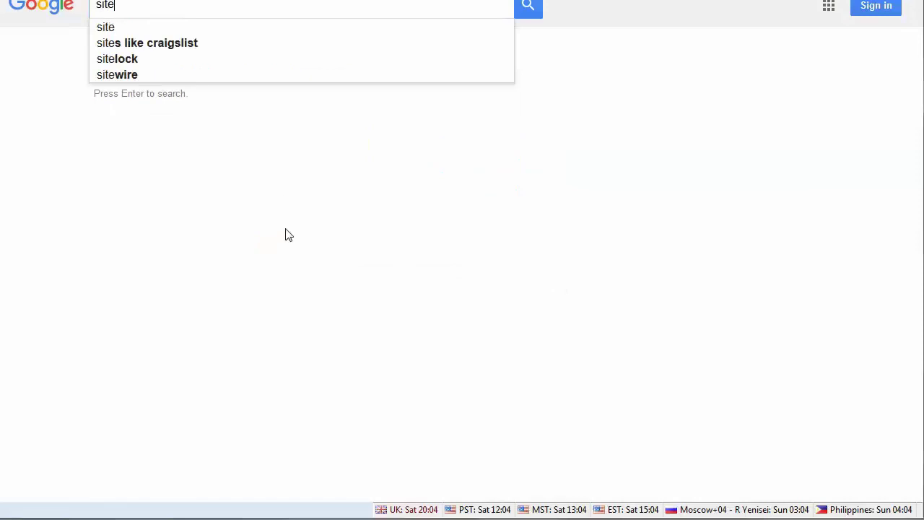
type(":")
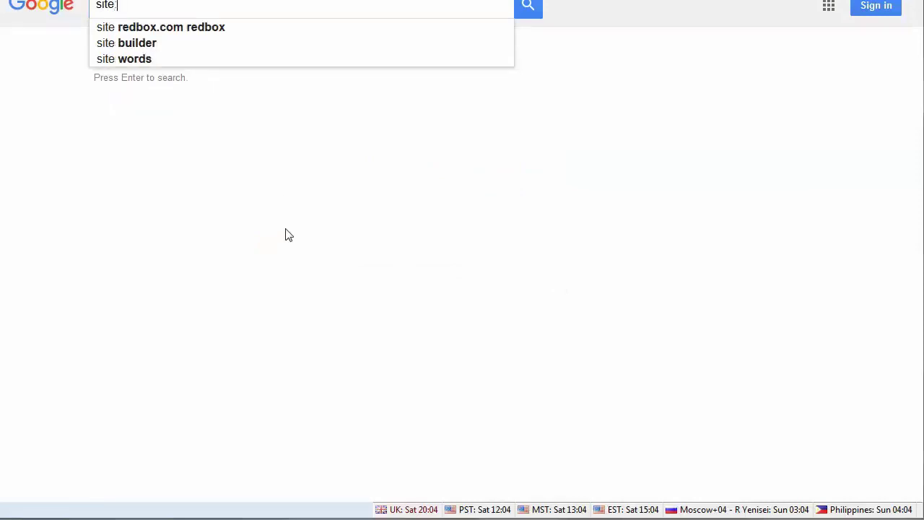
type(".gov")
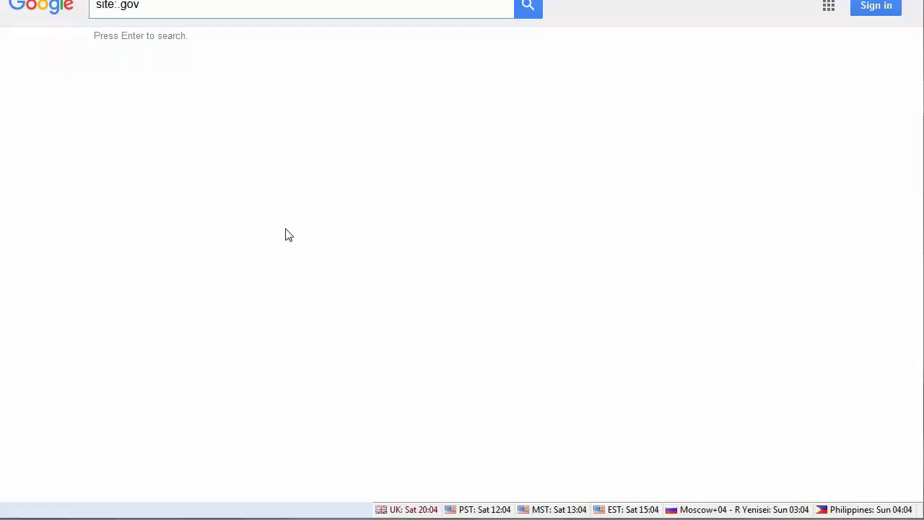
type(" schema markup")
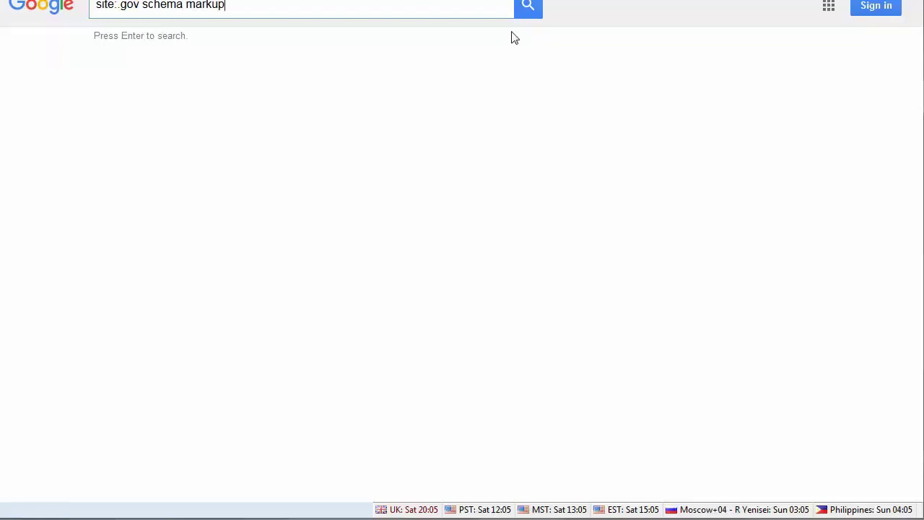
left_click(524, 9)
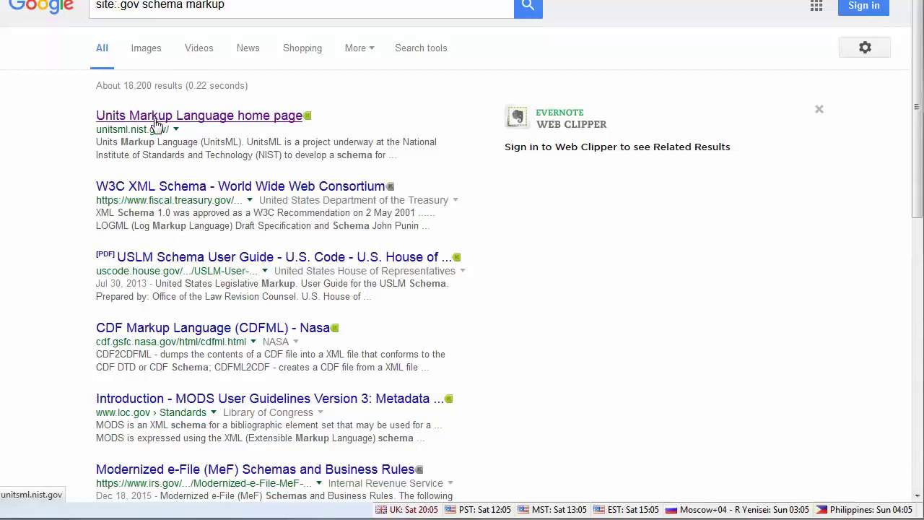
left_click(156, 120)
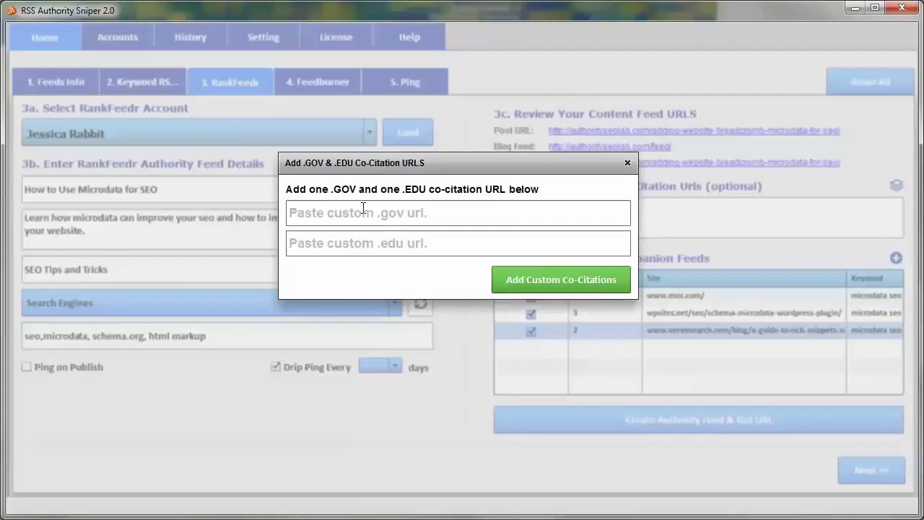
left_click(351, 215)
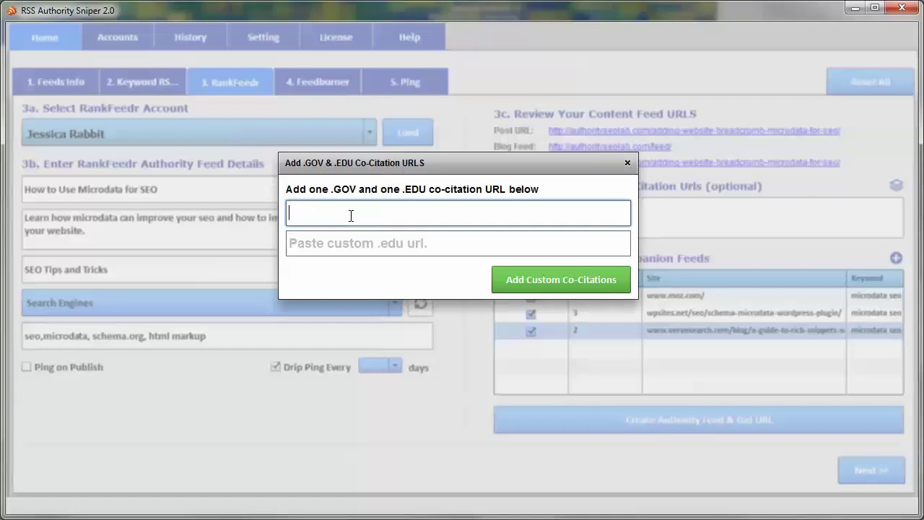
type("http://unitsml.nist.gov/")
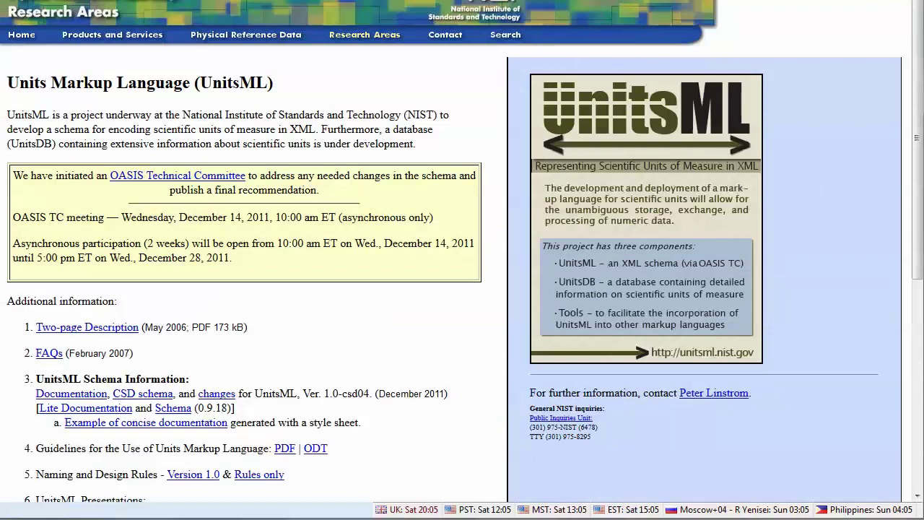
Step: Search 'site:.edu schema markup' and open Duke Libraries' Schema.org post
key("alt+Left")
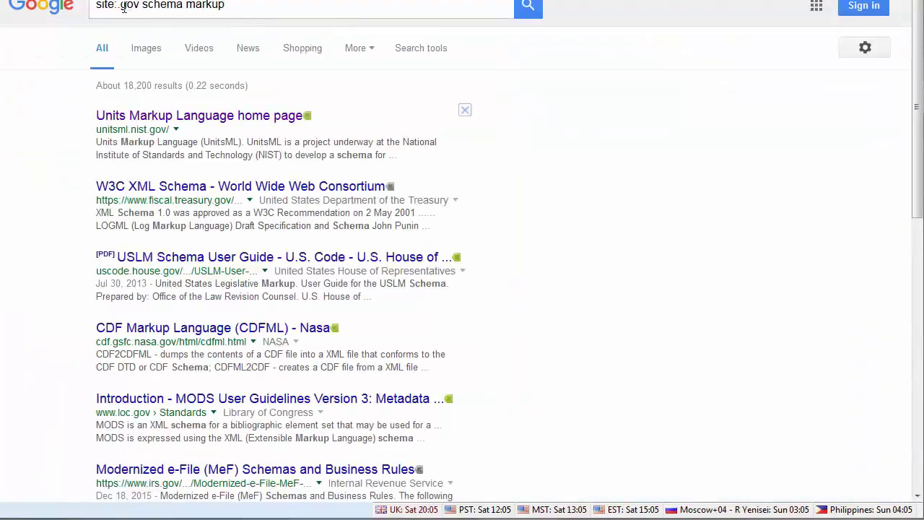
left_click_drag(121, 6, 127, 6)
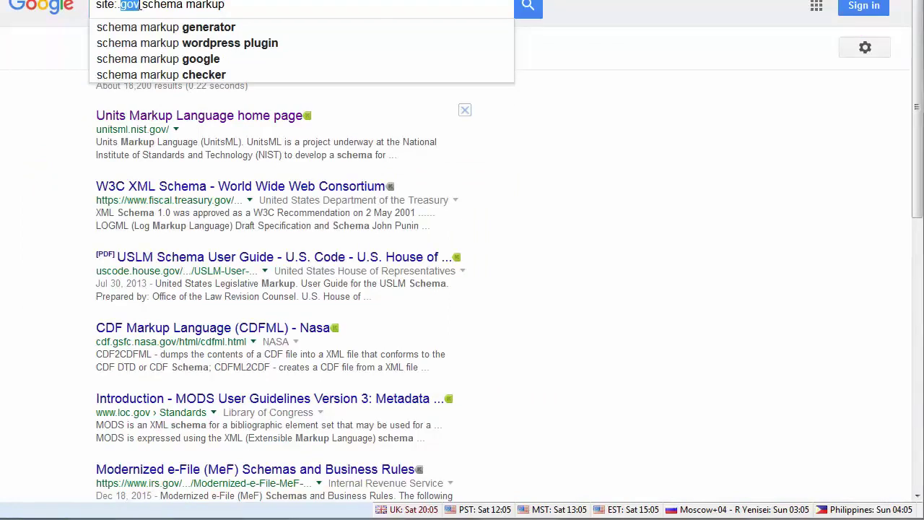
type("edu")
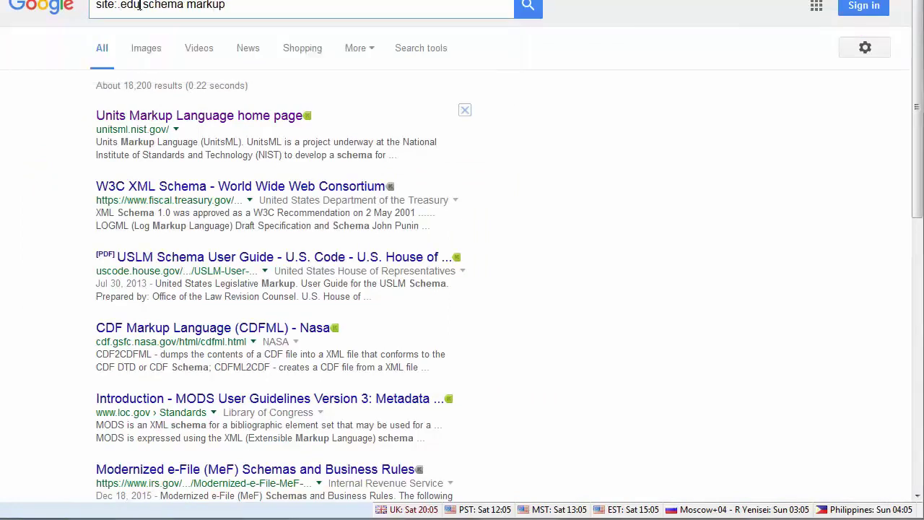
left_click(529, 7)
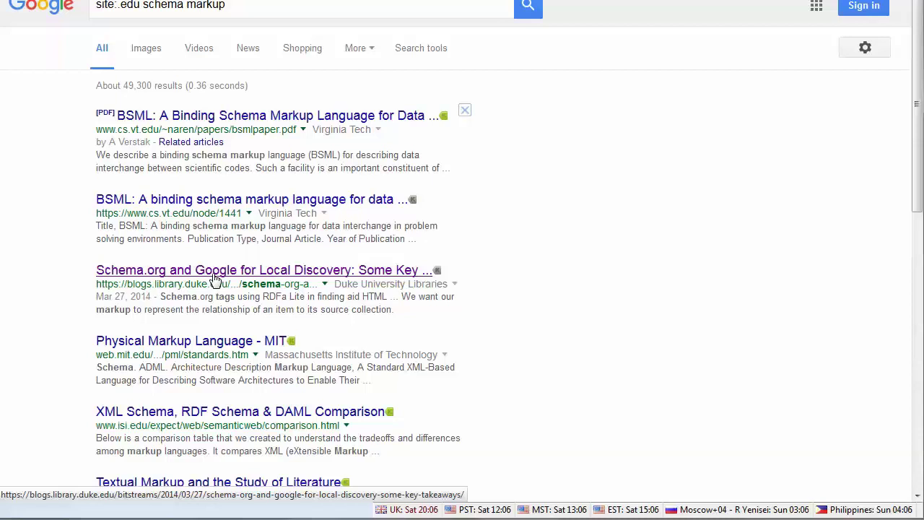
left_click(239, 274)
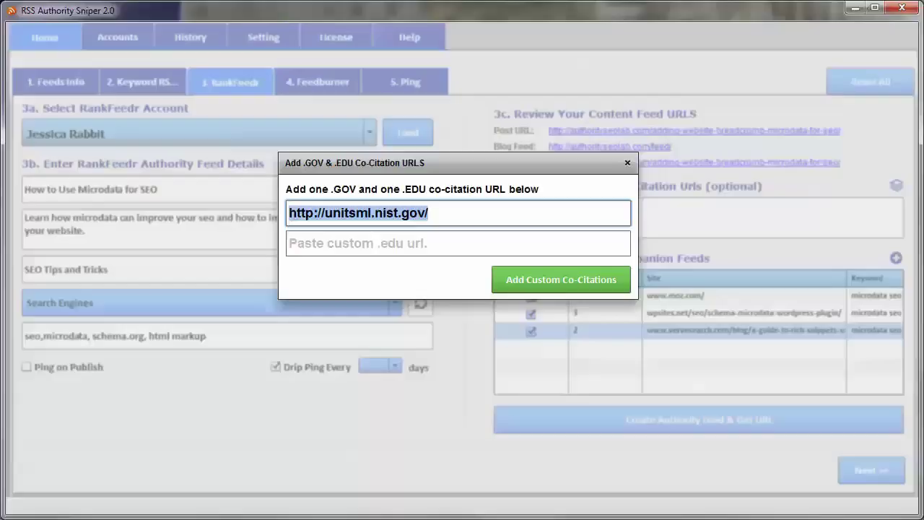
Step: Paste the Duke page as the .edu co-citation and add it with the NIST .gov URL
left_click(362, 246)
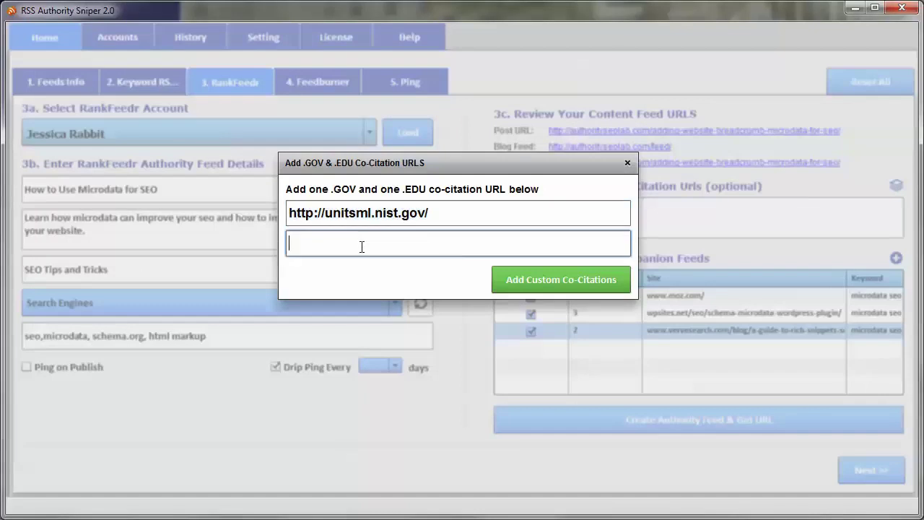
key("ctrl+v")
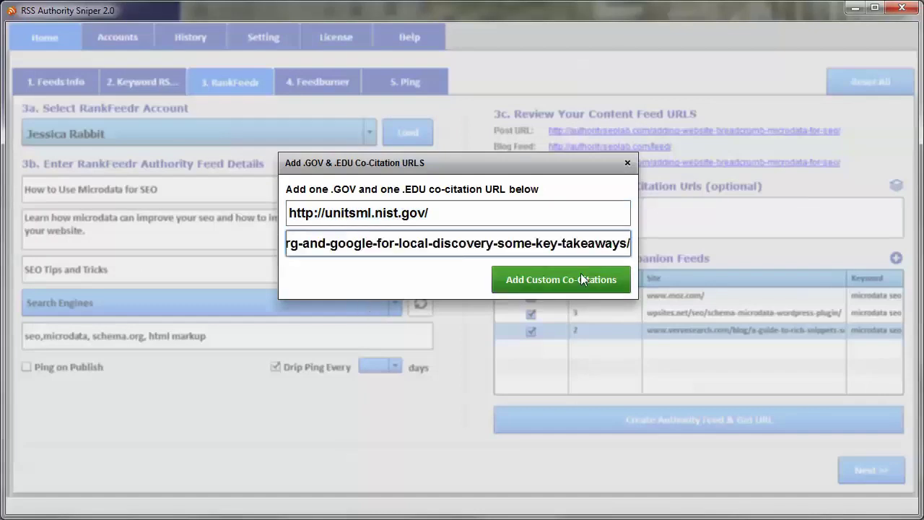
left_click(535, 286)
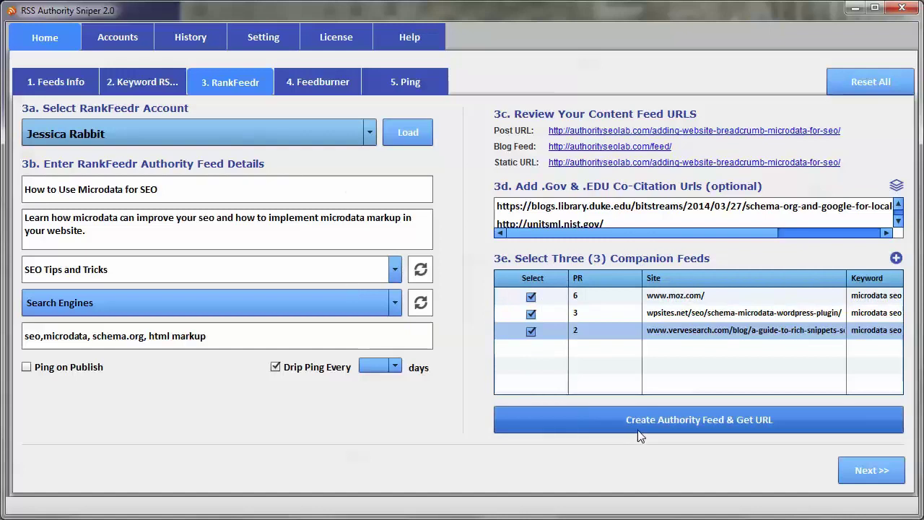
Step: Create the RankFeedr authority feed and acknowledge the success confirmation
left_click(700, 419)
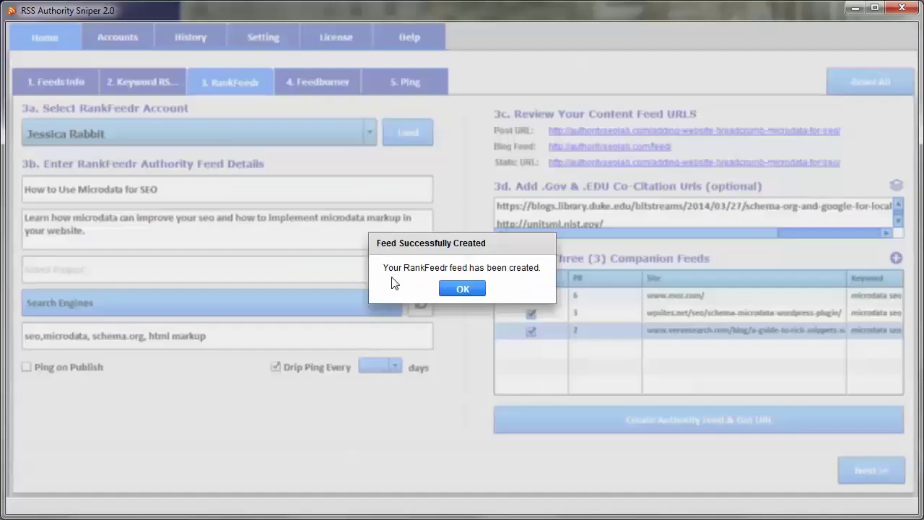
left_click(461, 289)
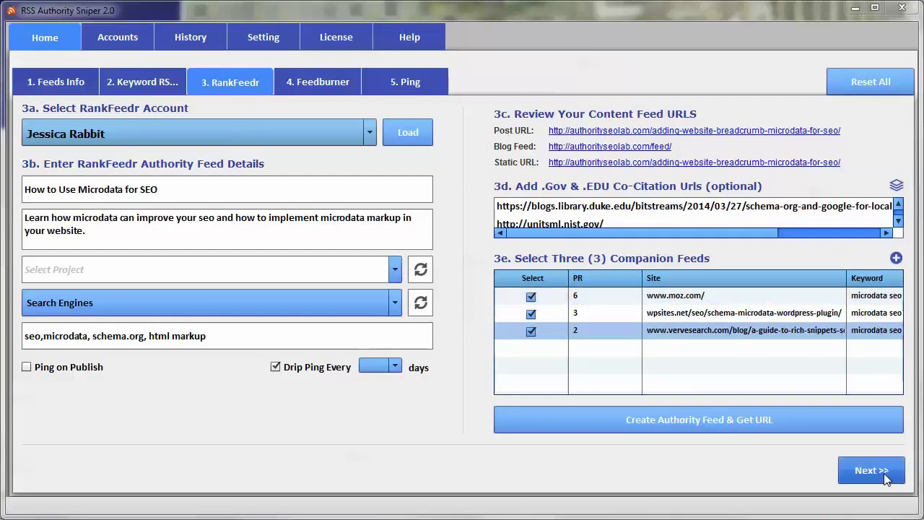
Step: Advance to the 4. Feedburner tab showing the new news-round.com feed URL
left_click(861, 474)
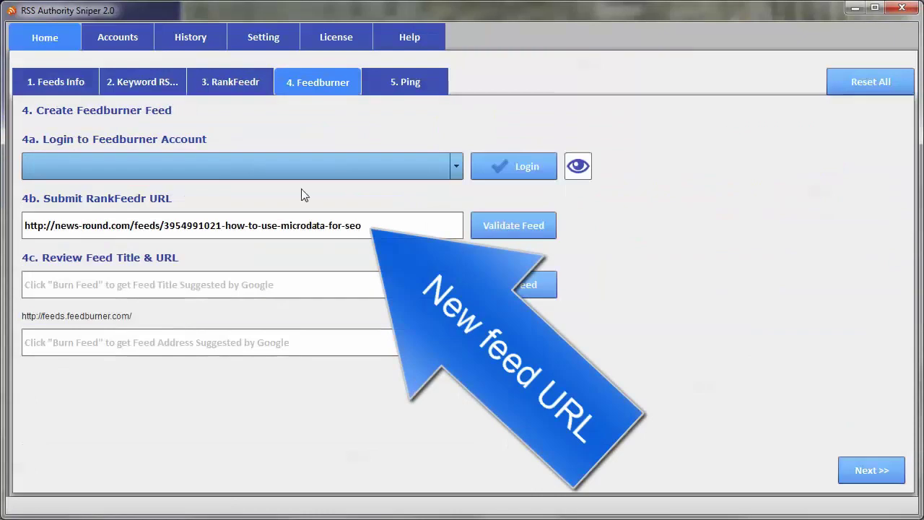